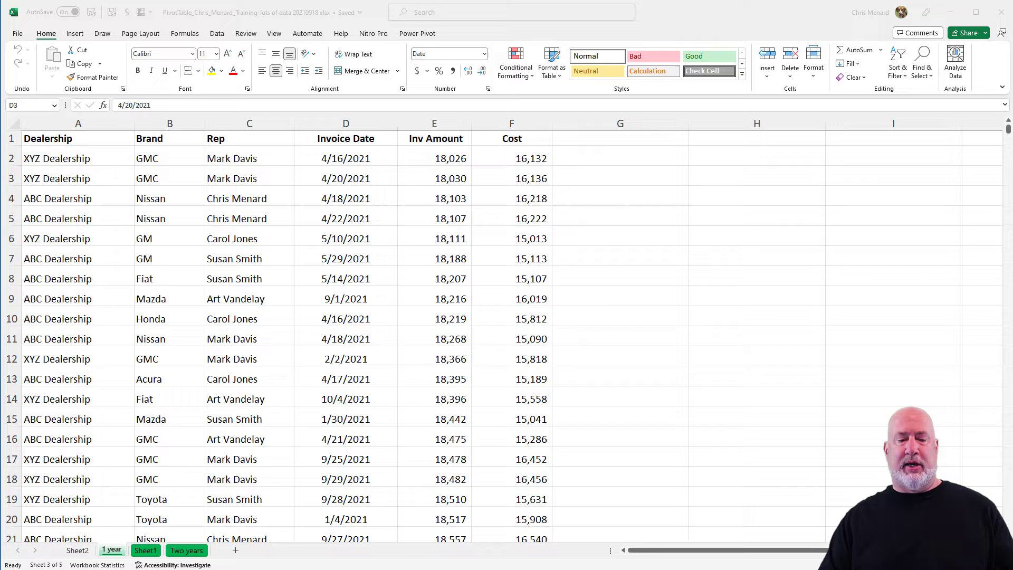
# Convert the invoice data into a table with headers and apply a green banded table style
pyautogui.click(266, 156)
pyautogui.hotkey('ctrl', 't')
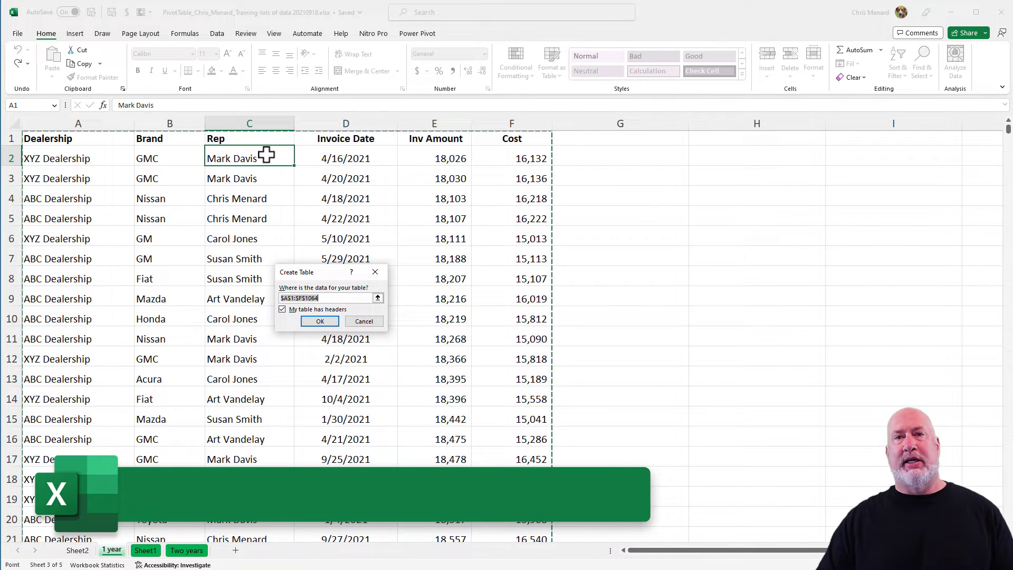
pyautogui.click(320, 320)
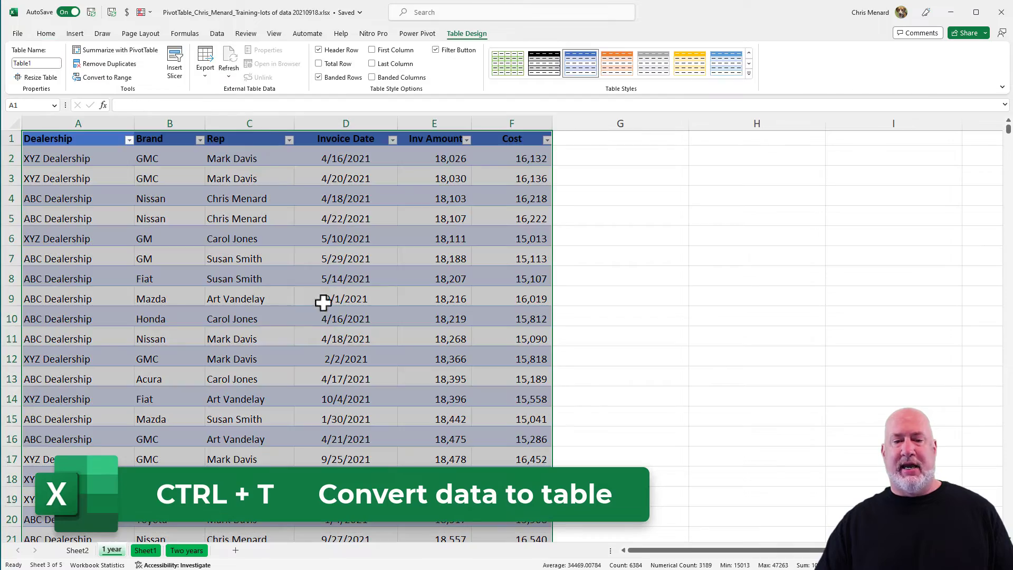
pyautogui.click(275, 139)
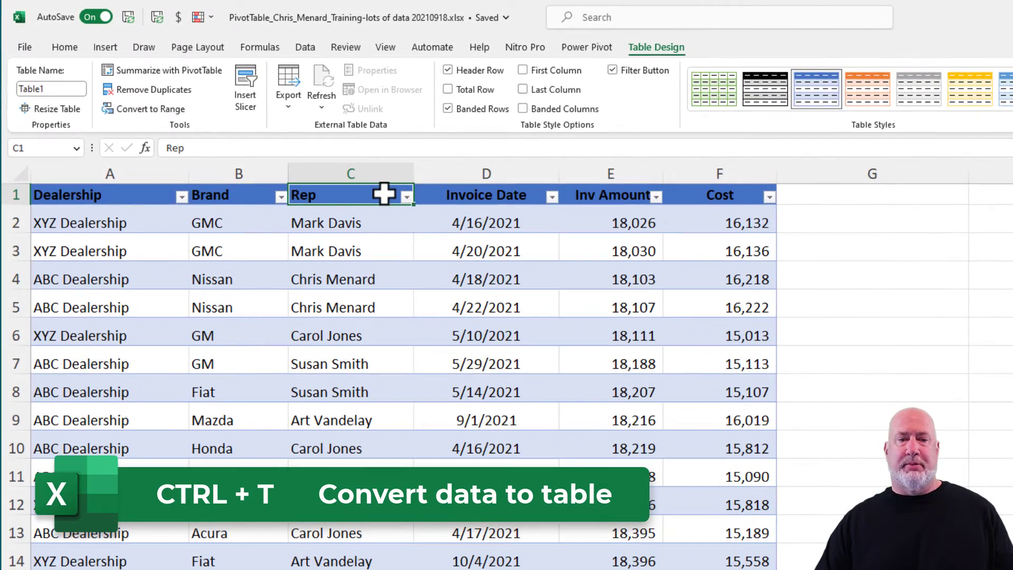
pyautogui.click(726, 96)
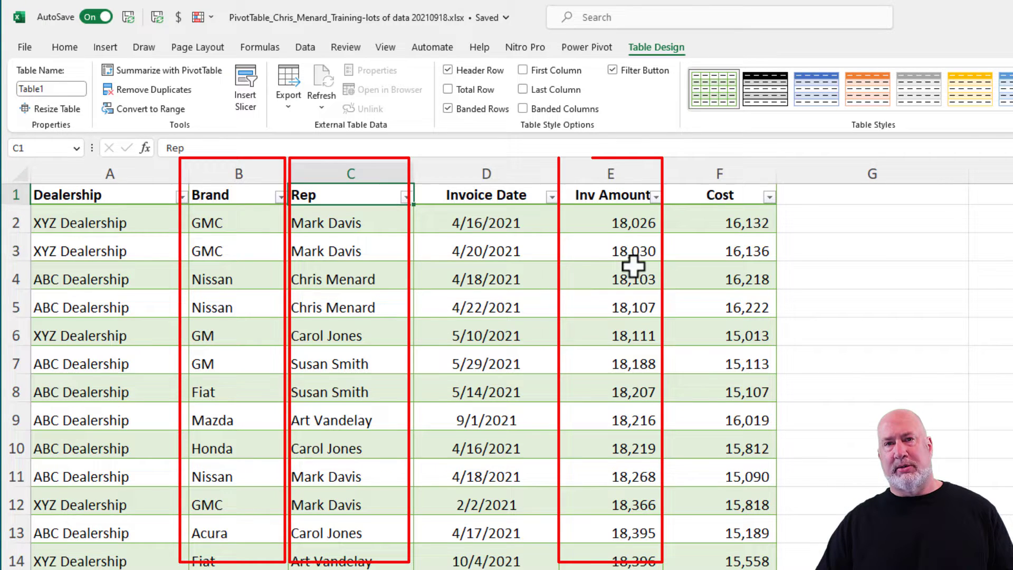
# Insert a PivotTable from the invoice table on a new worksheet
pyautogui.click(105, 47)
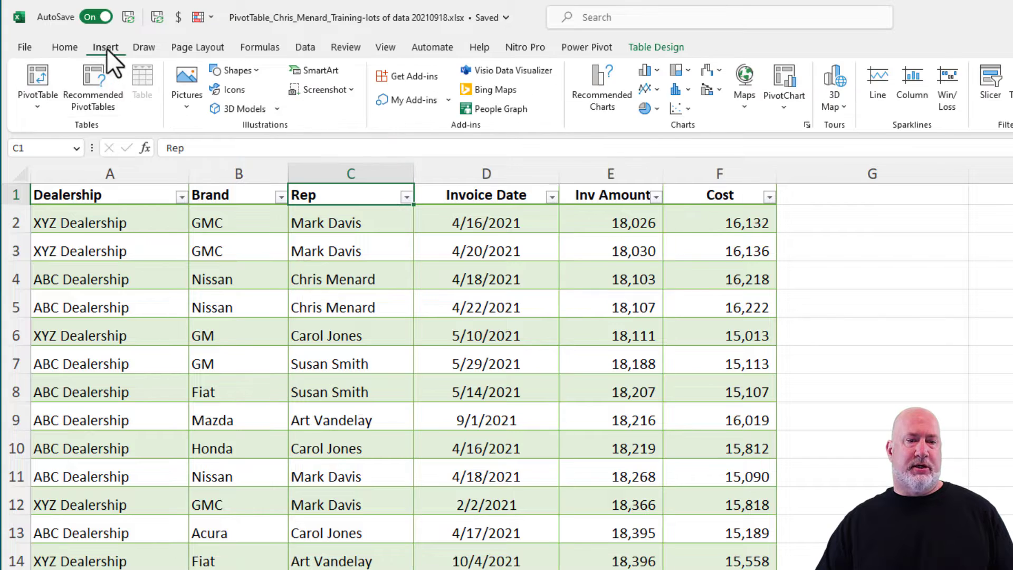
pyautogui.click(47, 79)
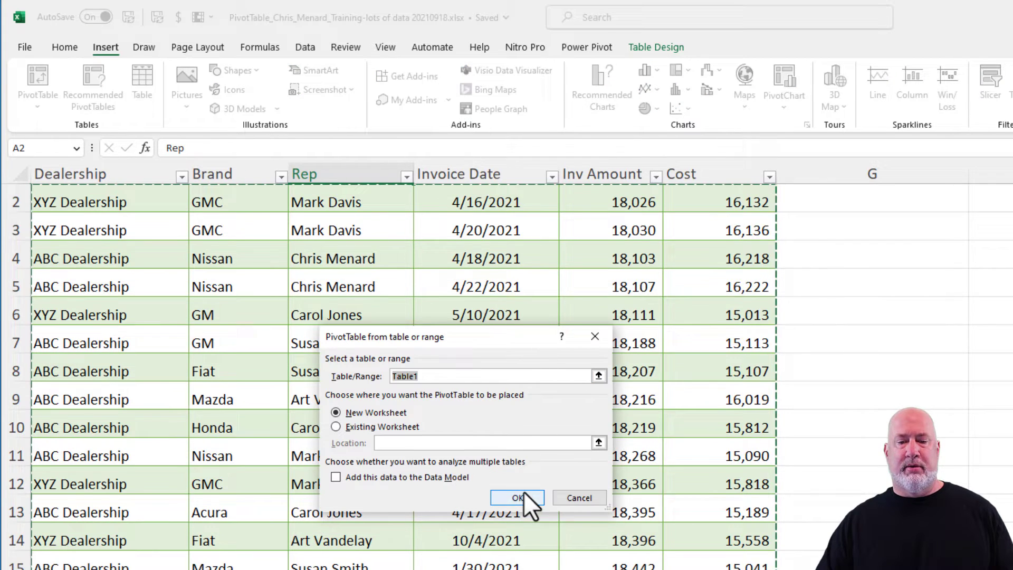
pyautogui.click(524, 492)
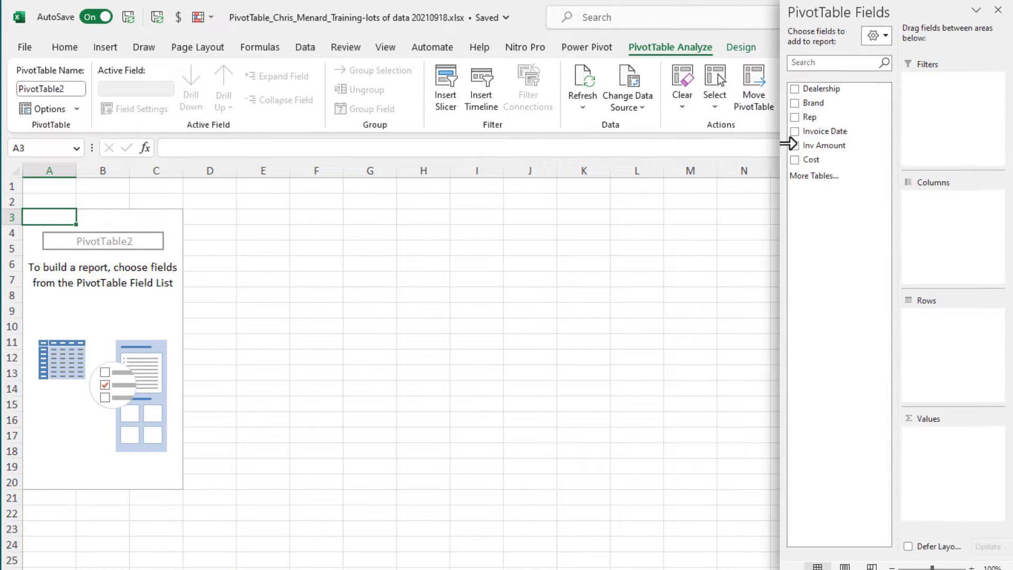
# Set the PivotTable field list layout to Fields Section and Areas Section Side-by-Side
pyautogui.click(877, 36)
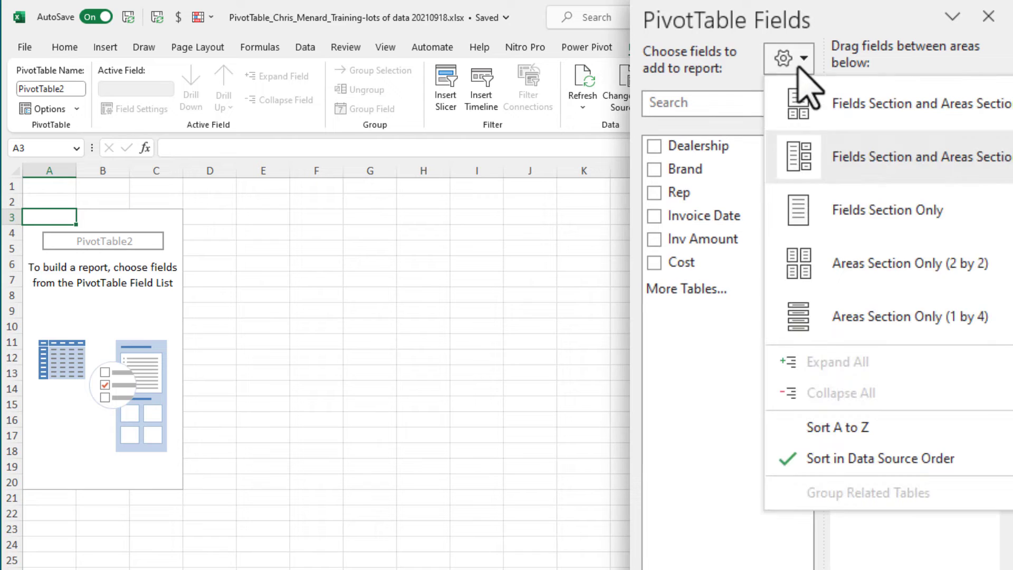
pyautogui.click(820, 96)
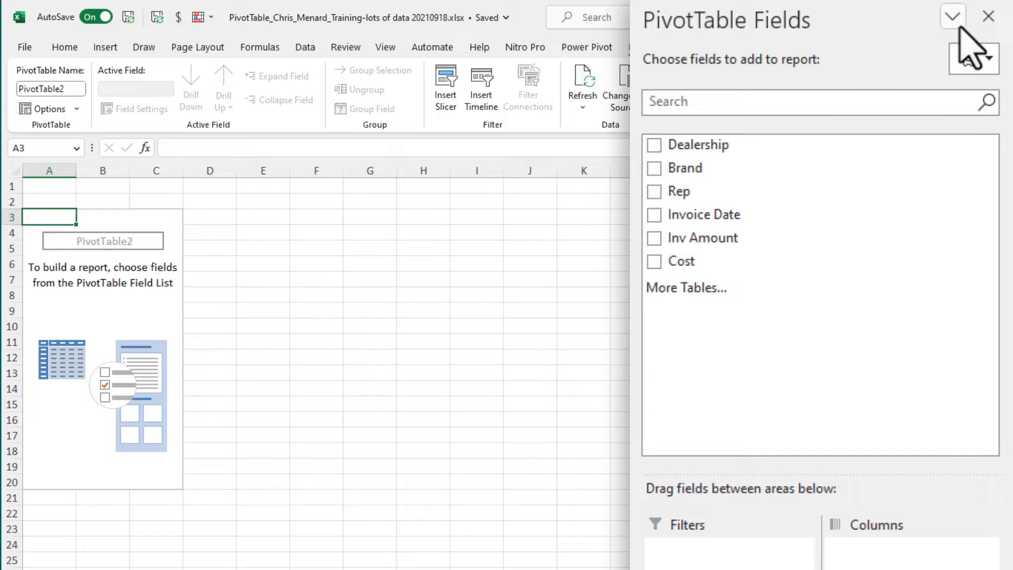
pyautogui.click(980, 71)
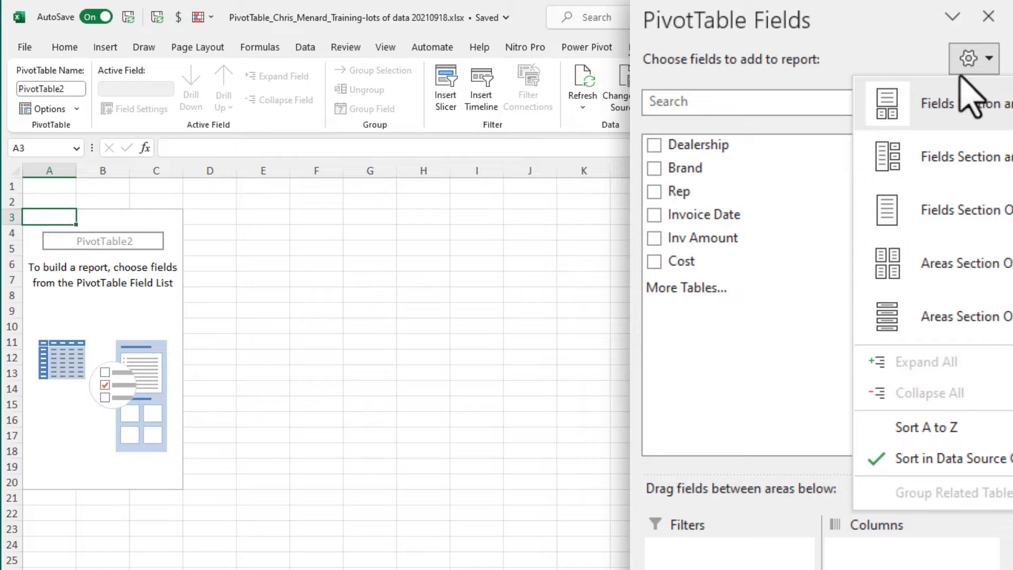
pyautogui.click(923, 167)
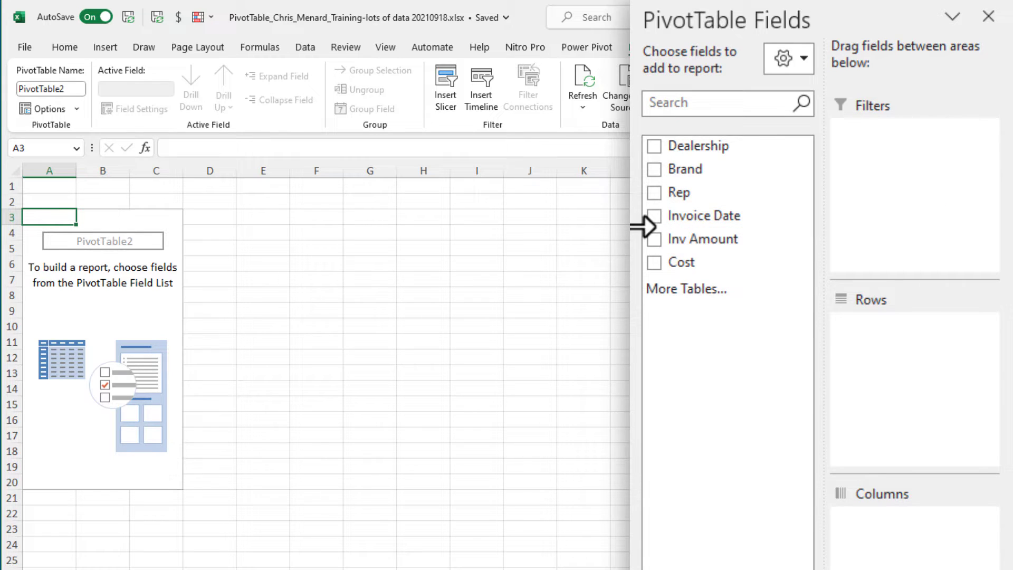
# Put Brand in Rows, Rep in Columns and Sum of Inv Amount in Values, then widen column B
pyautogui.moveTo(644, 226); pyautogui.dragTo(606, 137)
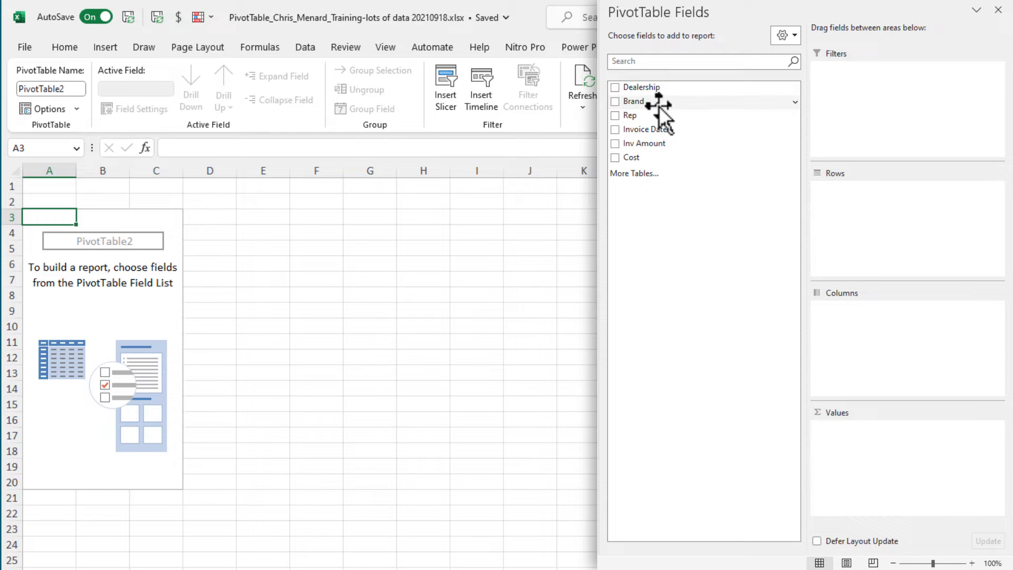
pyautogui.moveTo(659, 105); pyautogui.dragTo(860, 226)
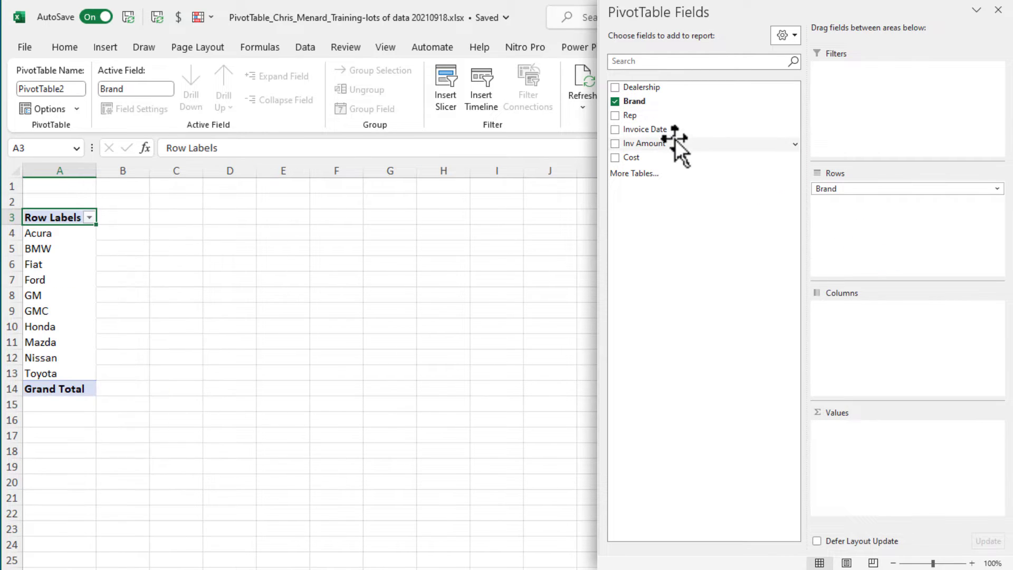
pyautogui.moveTo(636, 117); pyautogui.dragTo(893, 331)
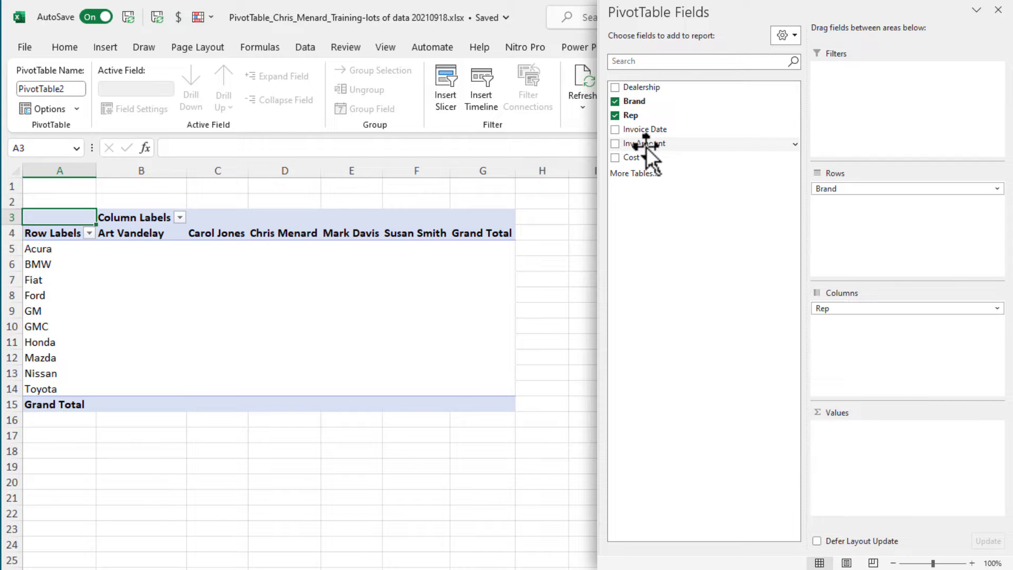
pyautogui.moveTo(648, 150); pyautogui.dragTo(878, 468)
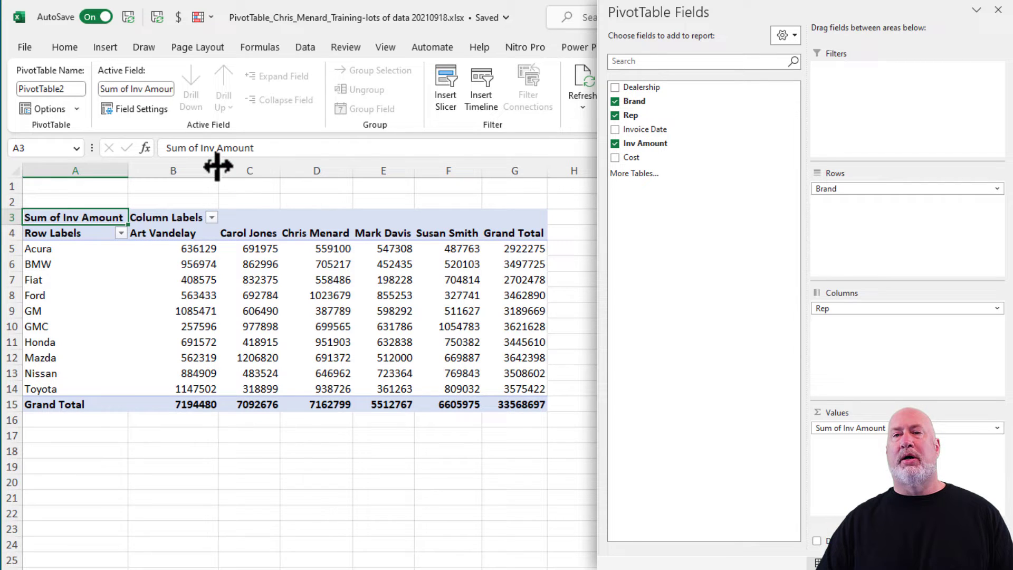
pyautogui.moveTo(218, 172); pyautogui.dragTo(267, 201)
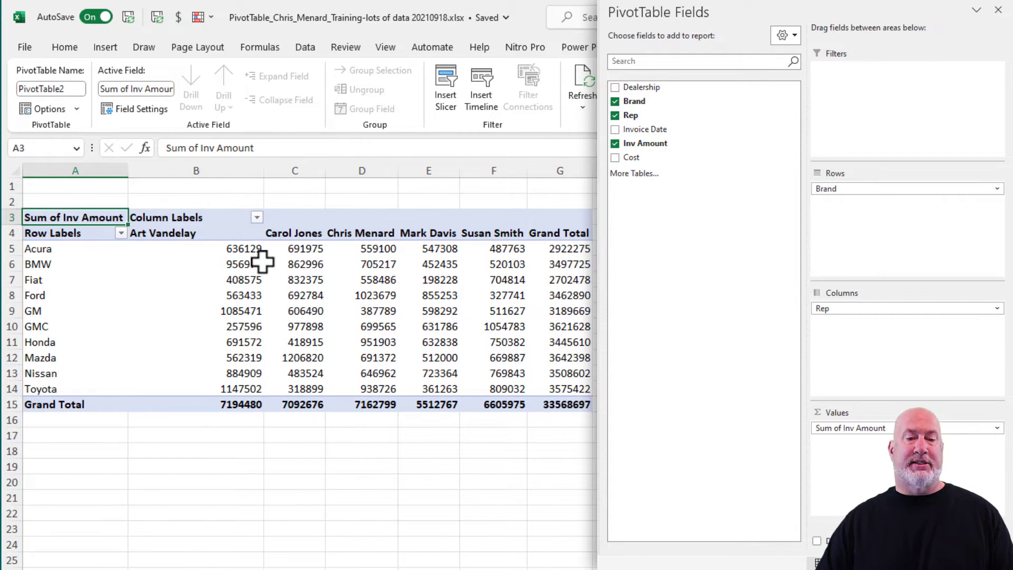
# Refresh the pivot and switch off 'Autofit column widths on update' in PivotTable Options
pyautogui.rightClick(245, 253)
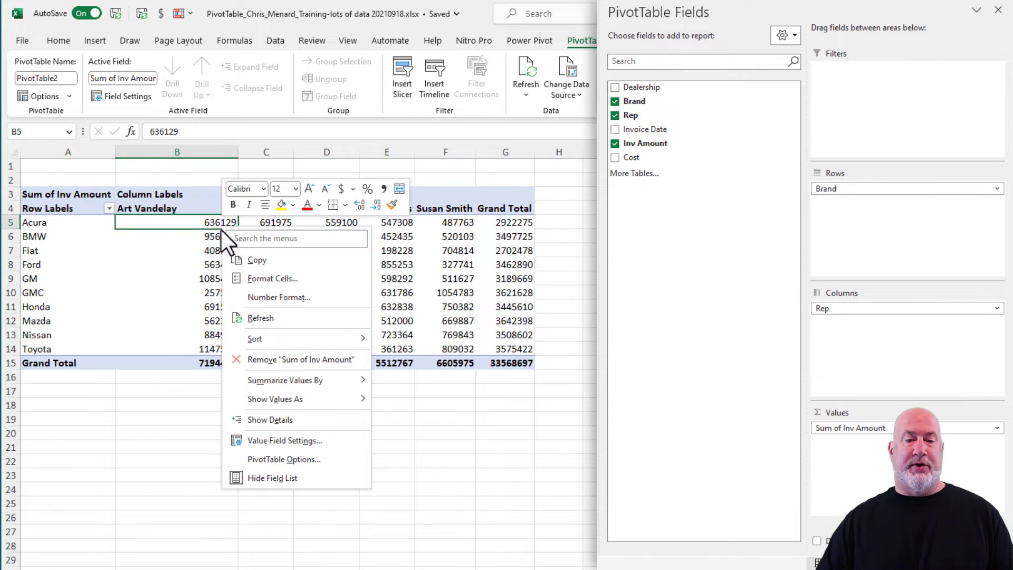
pyautogui.click(260, 319)
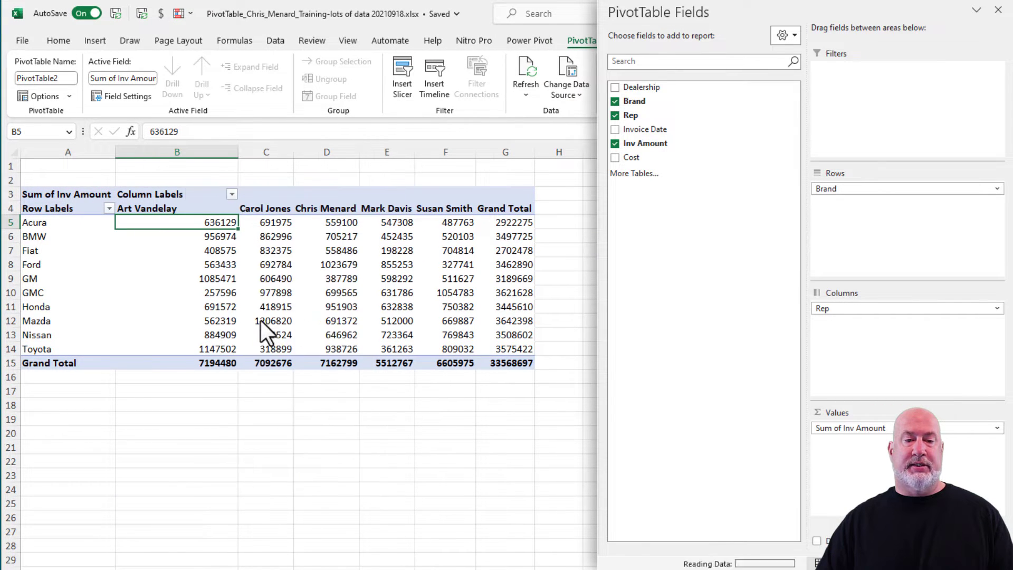
pyautogui.moveTo(261, 320)
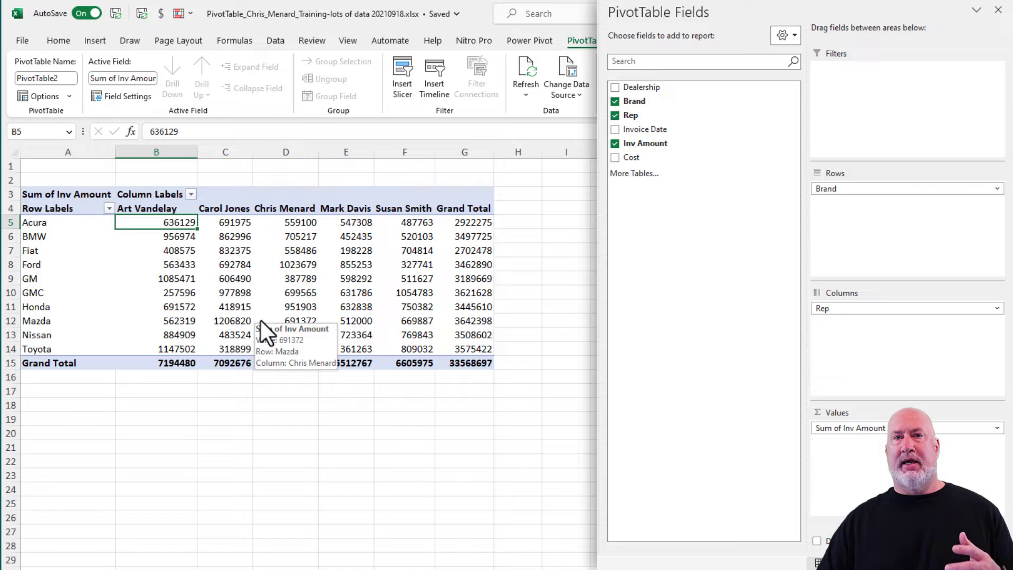
pyautogui.rightClick(163, 222)
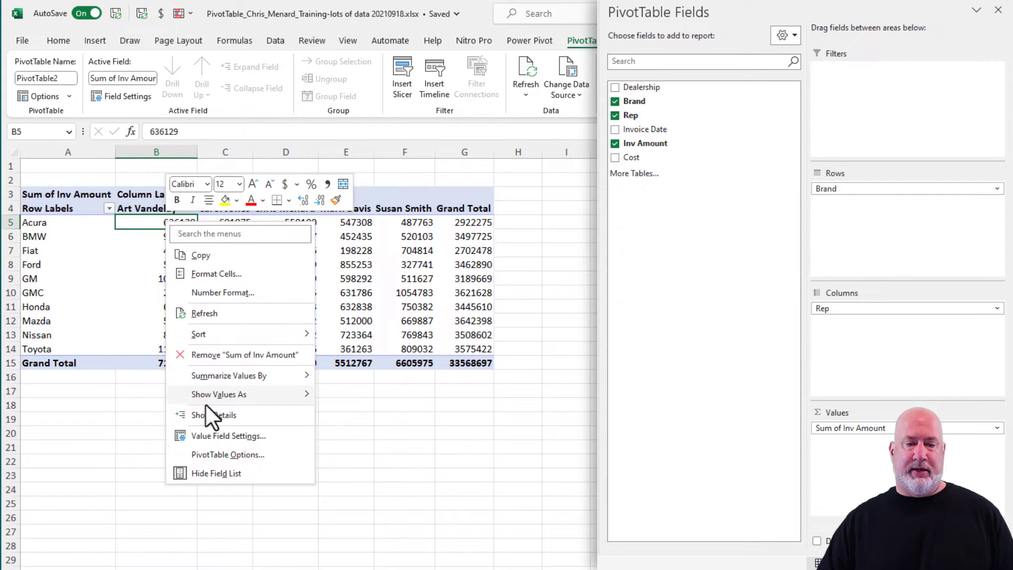
pyautogui.click(214, 455)
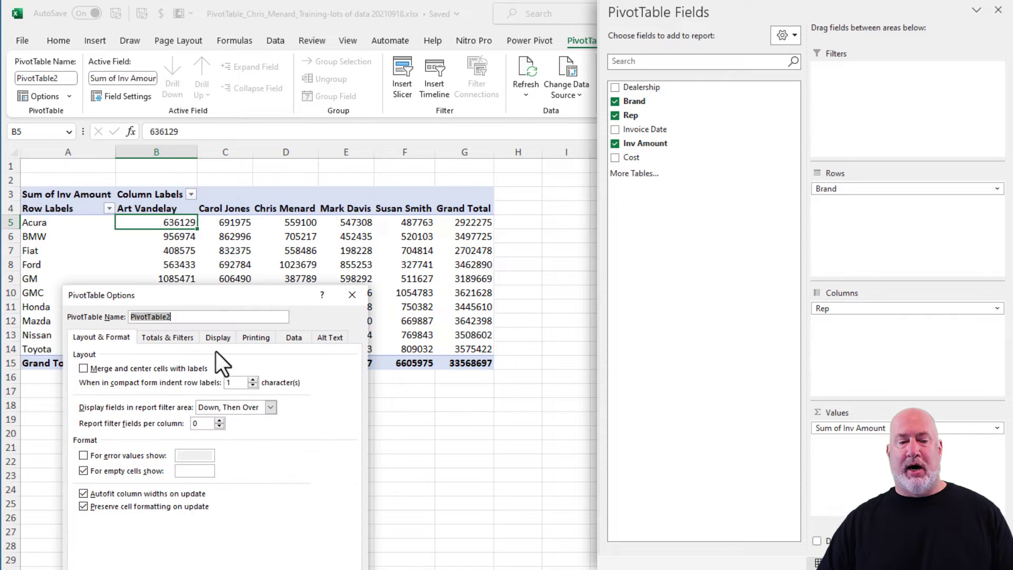
pyautogui.click(100, 491)
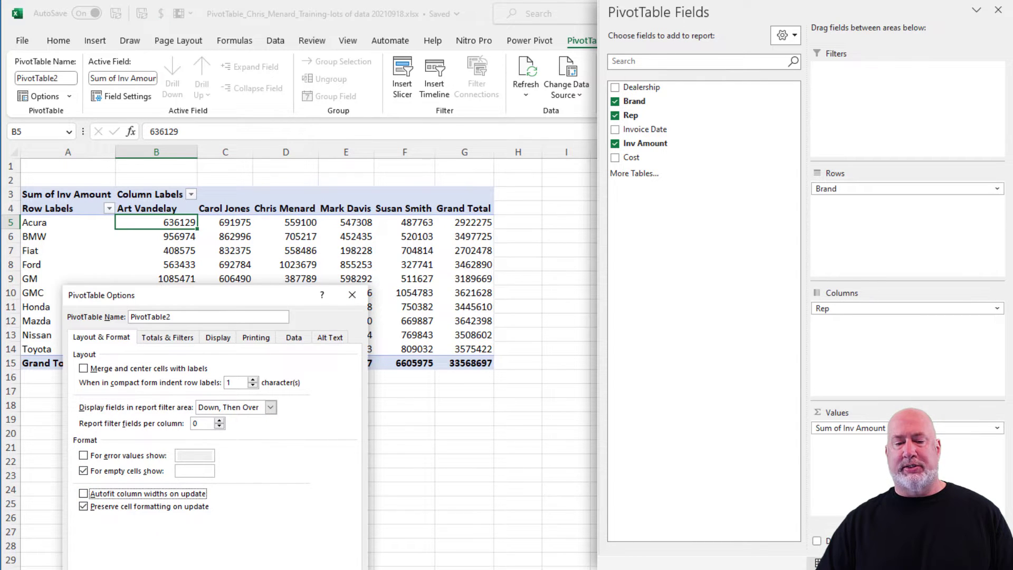
pyautogui.press('Return')
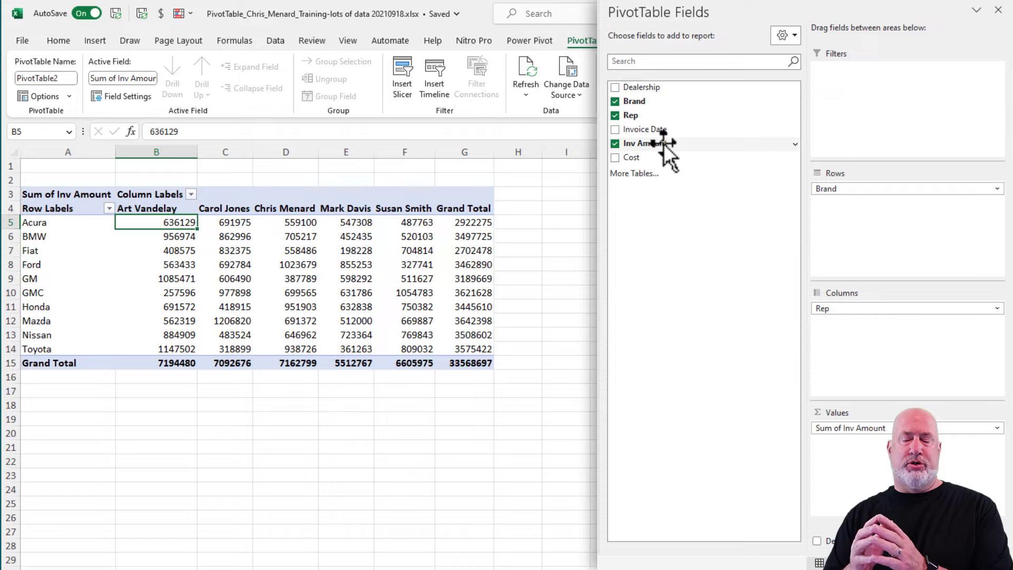
# Add Inv Amount to Values a second time and zoom the sheet to 110%
pyautogui.moveTo(663, 144); pyautogui.dragTo(889, 464)
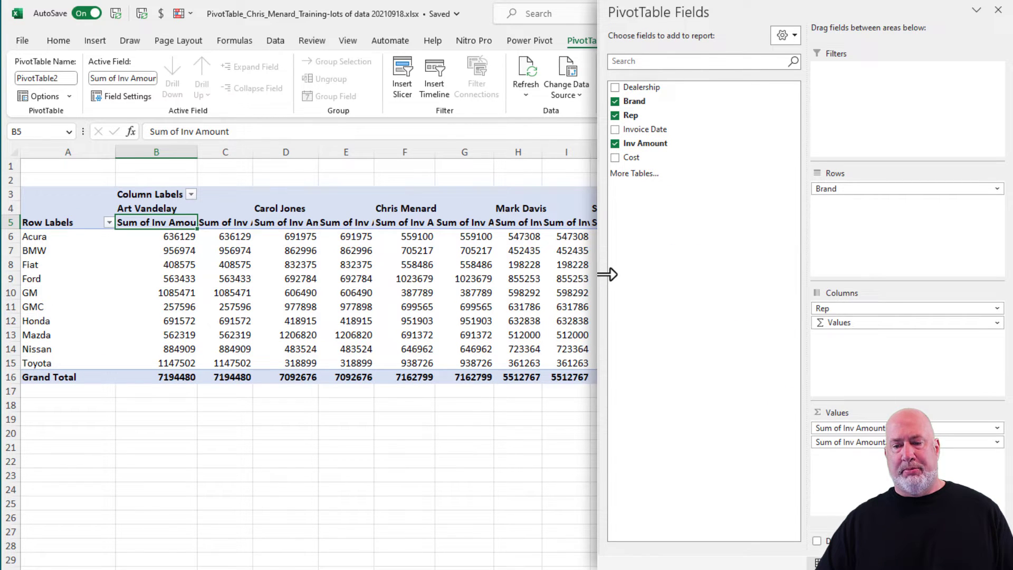
pyautogui.moveTo(599, 275); pyautogui.dragTo(723, 280)
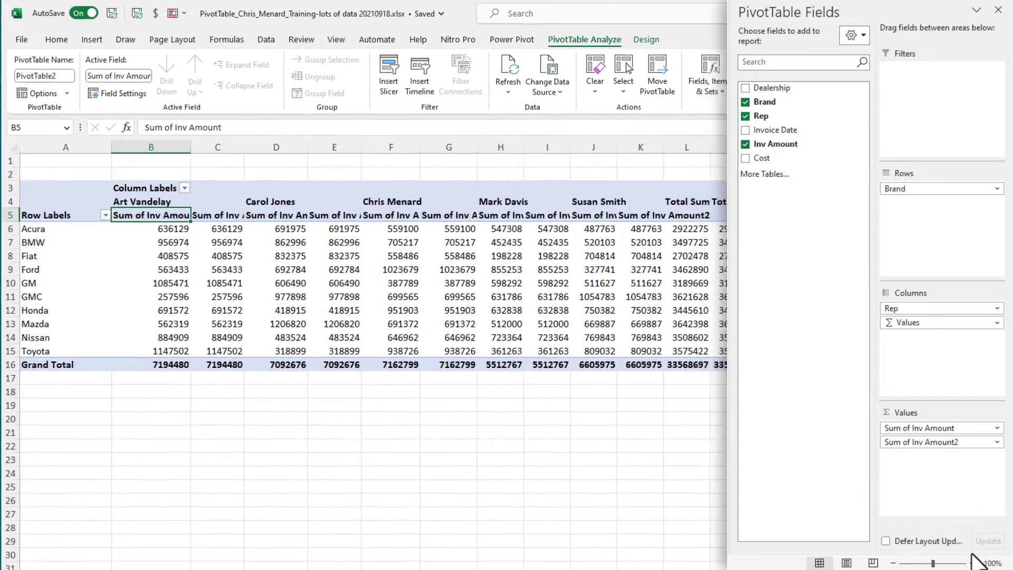
pyautogui.click(972, 563)
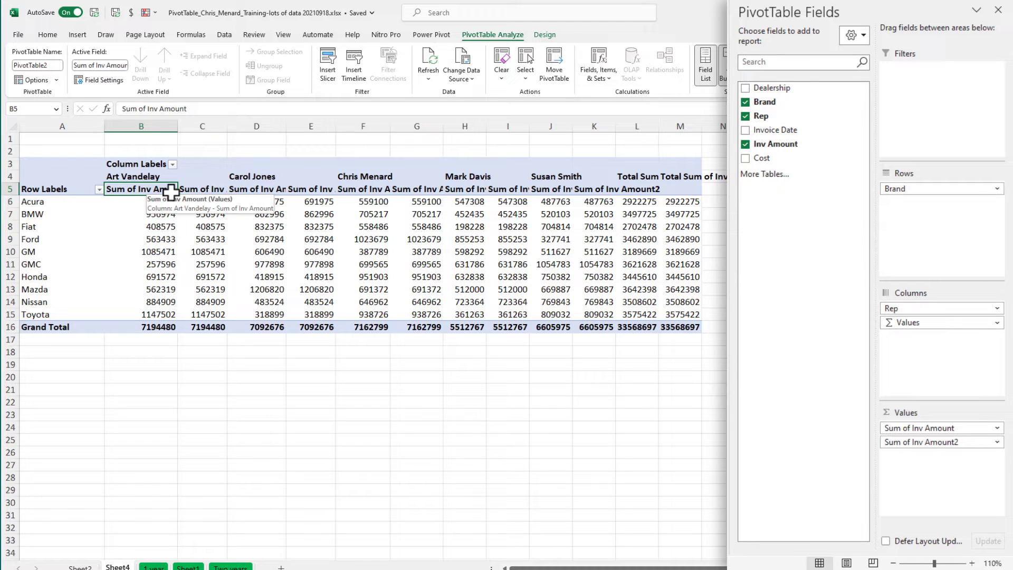
# Rename the first Inv Amount value field to TOTAL in Value Field Settings
pyautogui.click(909, 429)
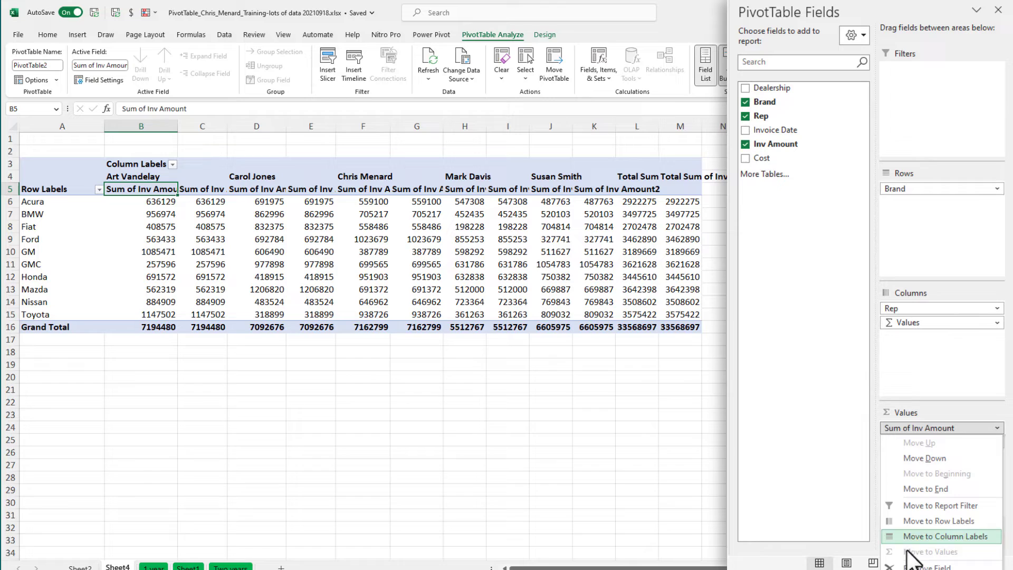
pyautogui.click(928, 569)
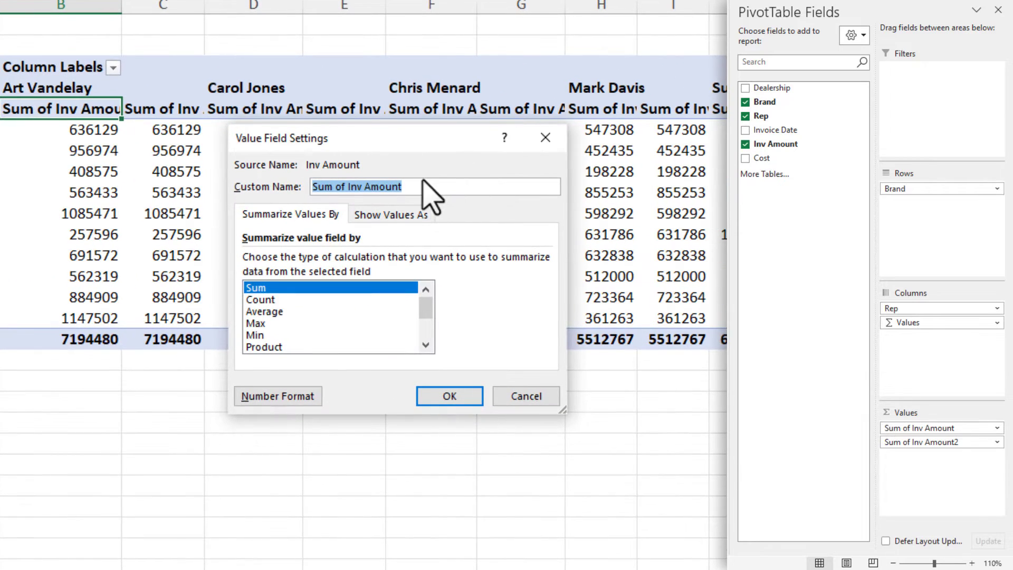
pyautogui.write('TOTAL')
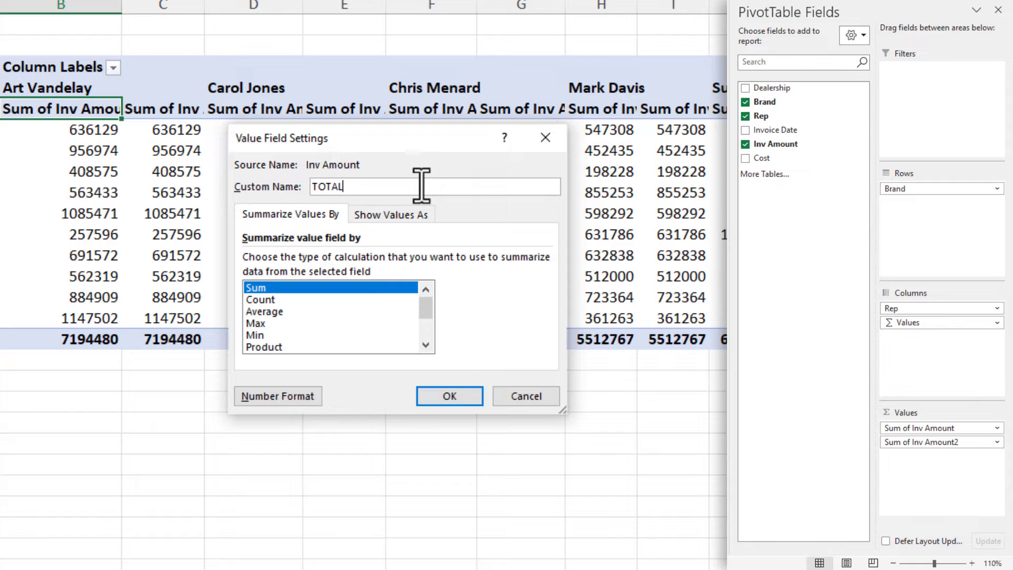
pyautogui.click(457, 397)
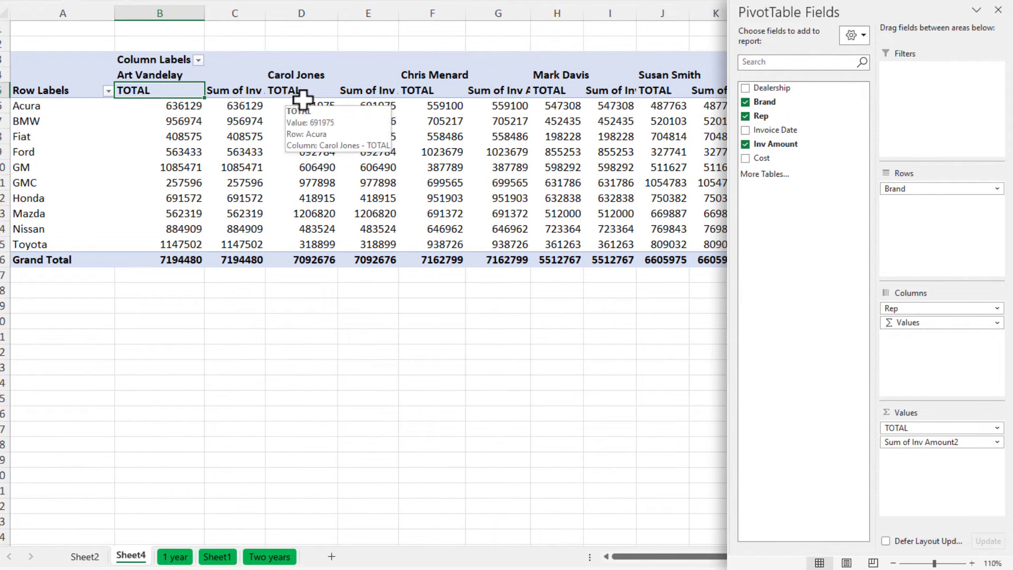
pyautogui.click(257, 91)
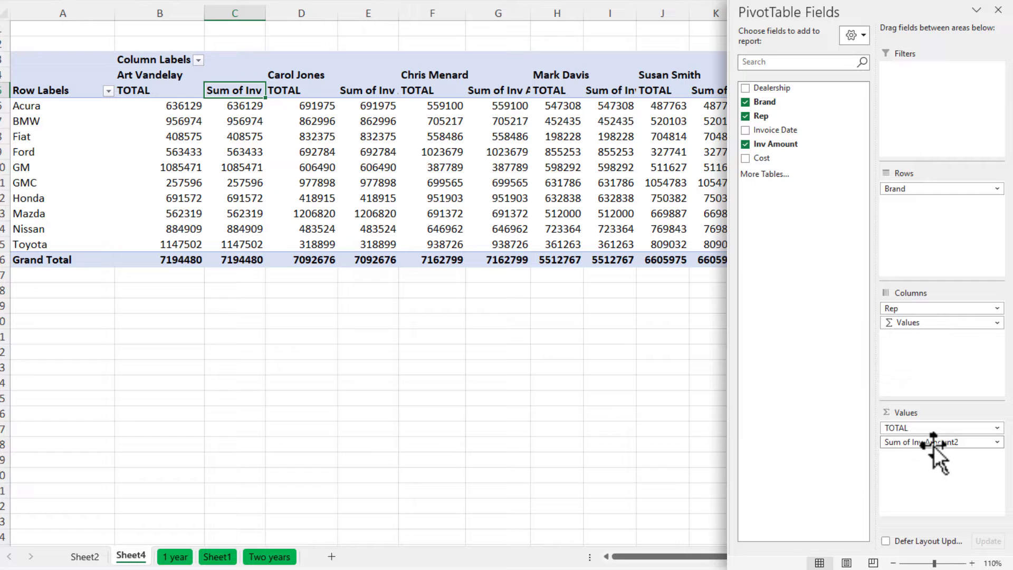
# Give Sum of Inv Amount2 the custom name Percentage in Value Field Settings
pyautogui.click(989, 442)
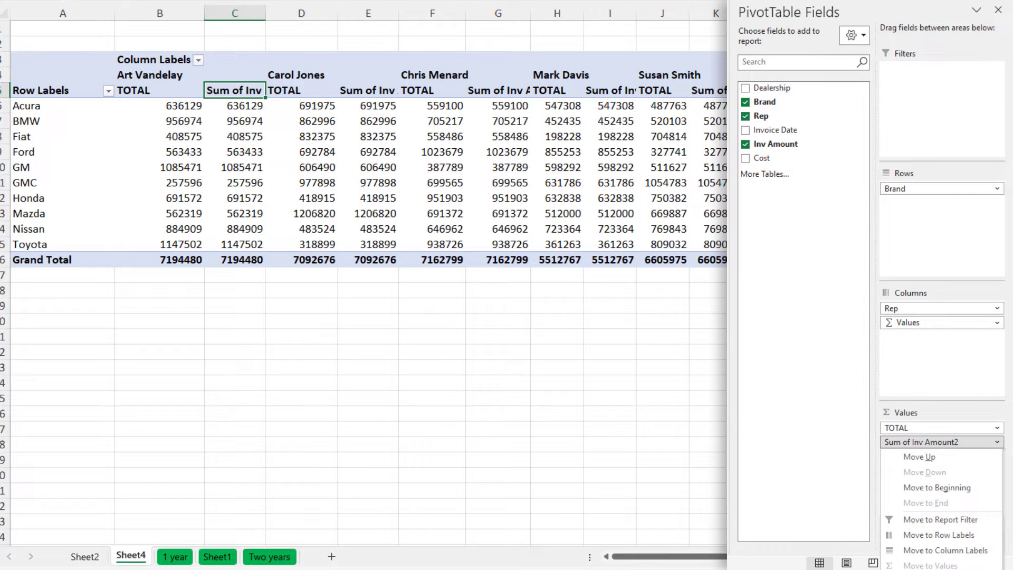
pyautogui.write('nv Amount2')
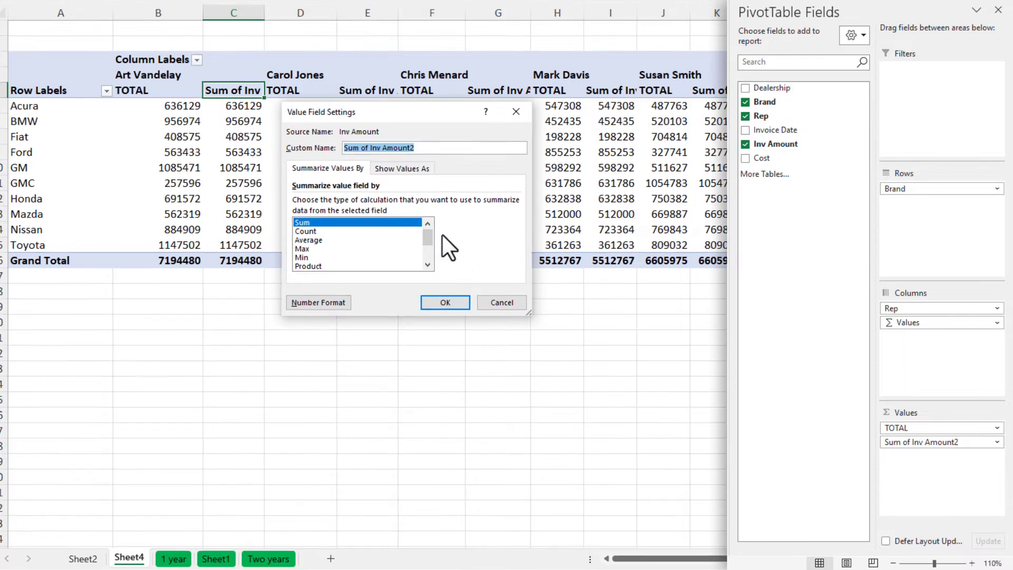
pyautogui.write('Percent')
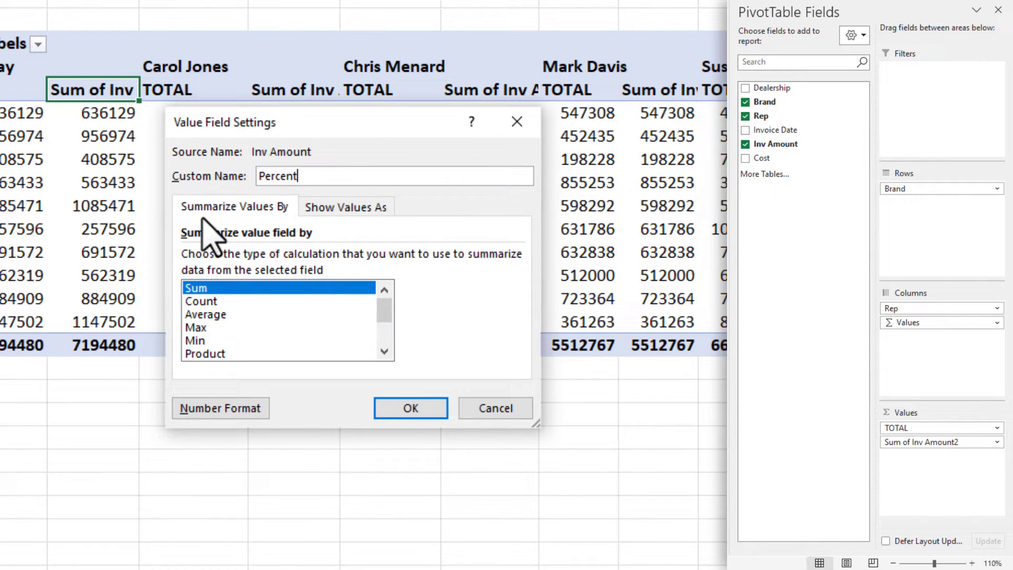
pyautogui.write('age')
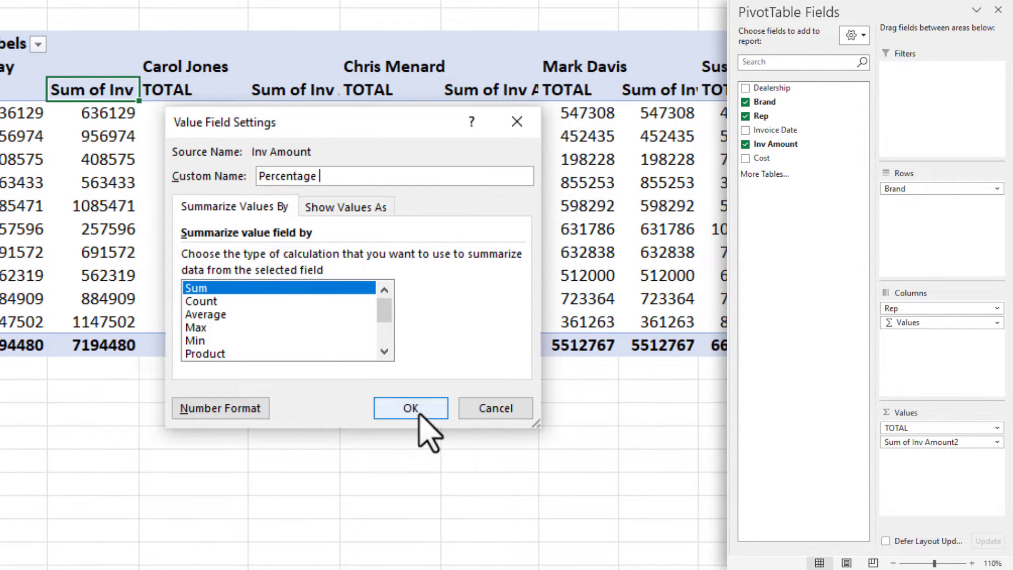
pyautogui.click(411, 410)
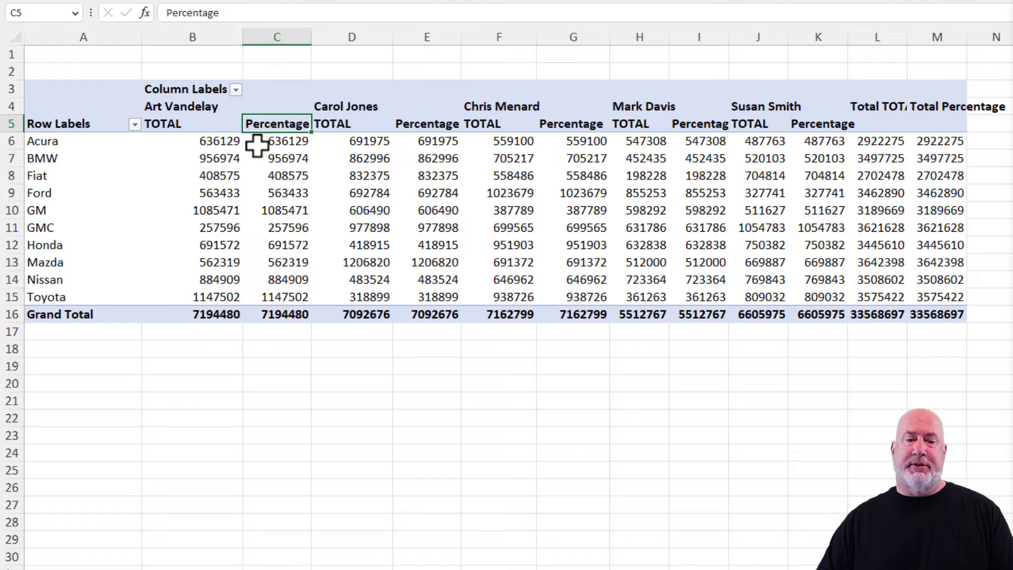
# Format the TOTAL field as Number with 0 decimal places and the 1000 separator
pyautogui.rightClick(211, 140)
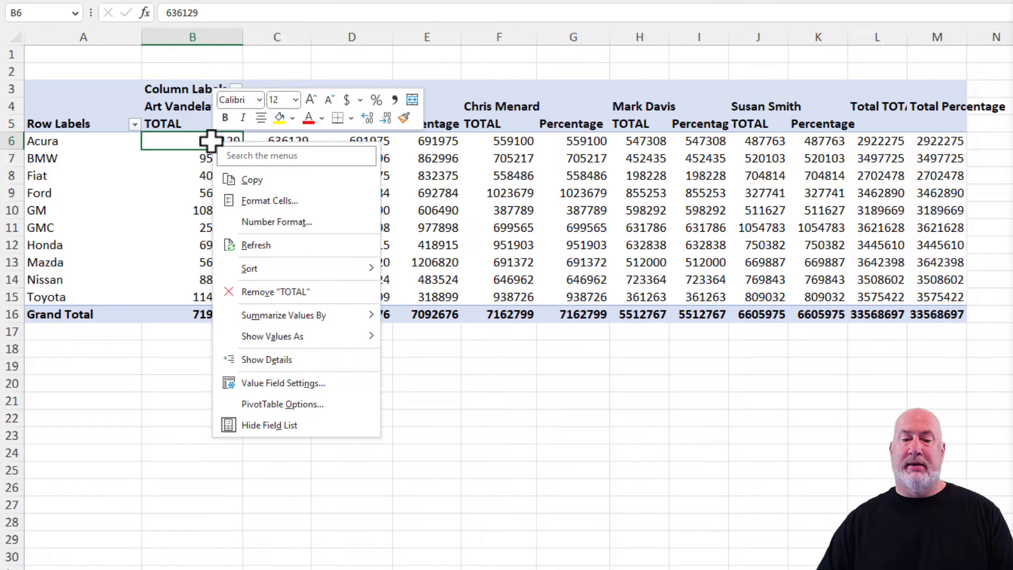
pyautogui.click(263, 220)
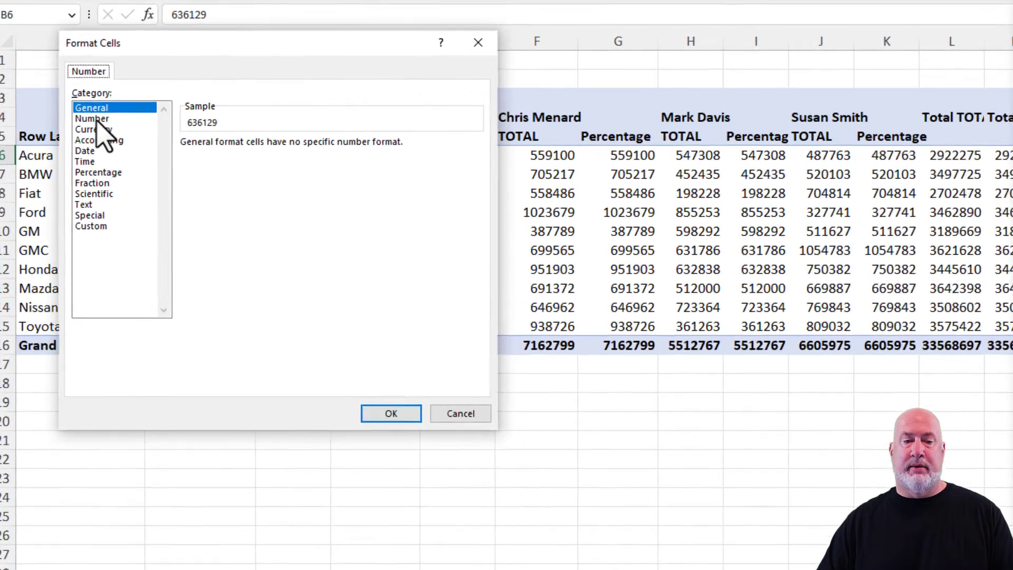
pyautogui.click(94, 107)
pyautogui.click(336, 183)
pyautogui.click(336, 183)
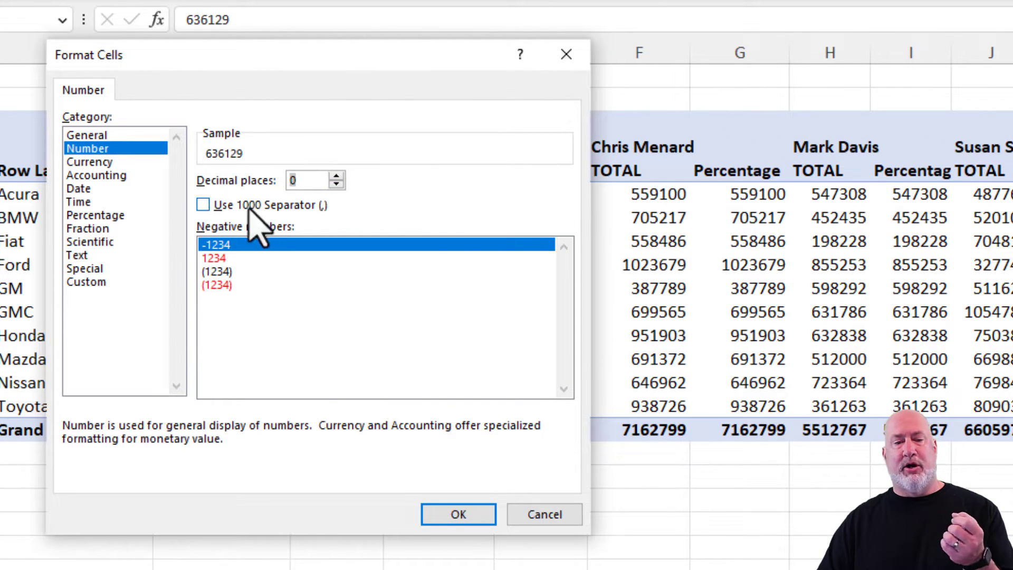
pyautogui.click(236, 211)
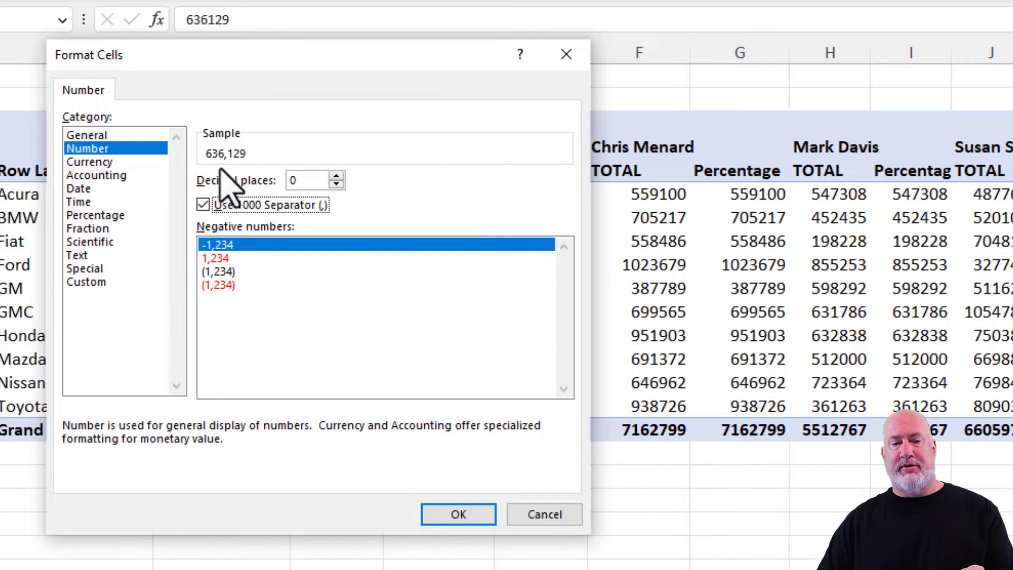
pyautogui.moveTo(302, 56); pyautogui.dragTo(633, 254)
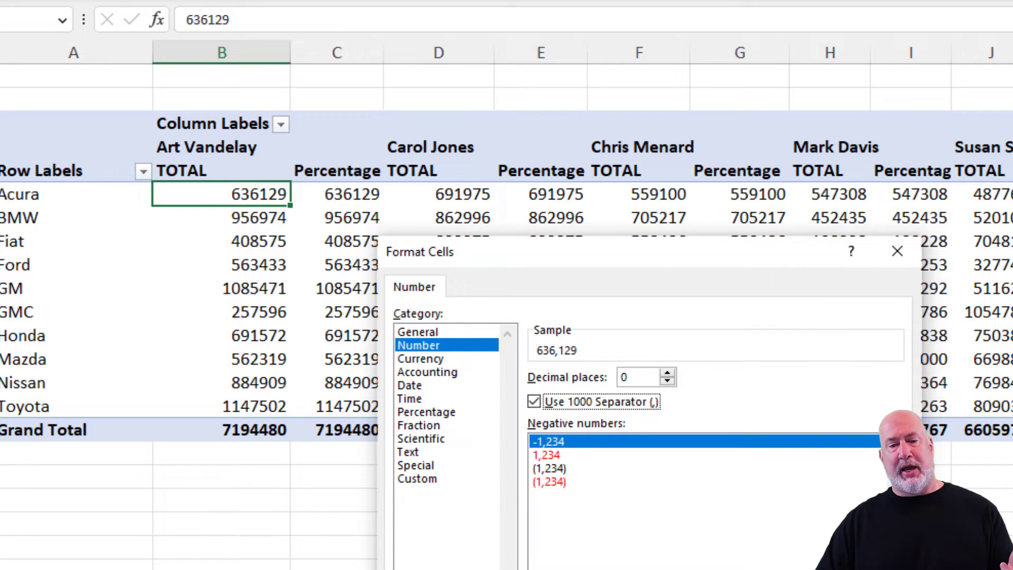
pyautogui.press('Return')
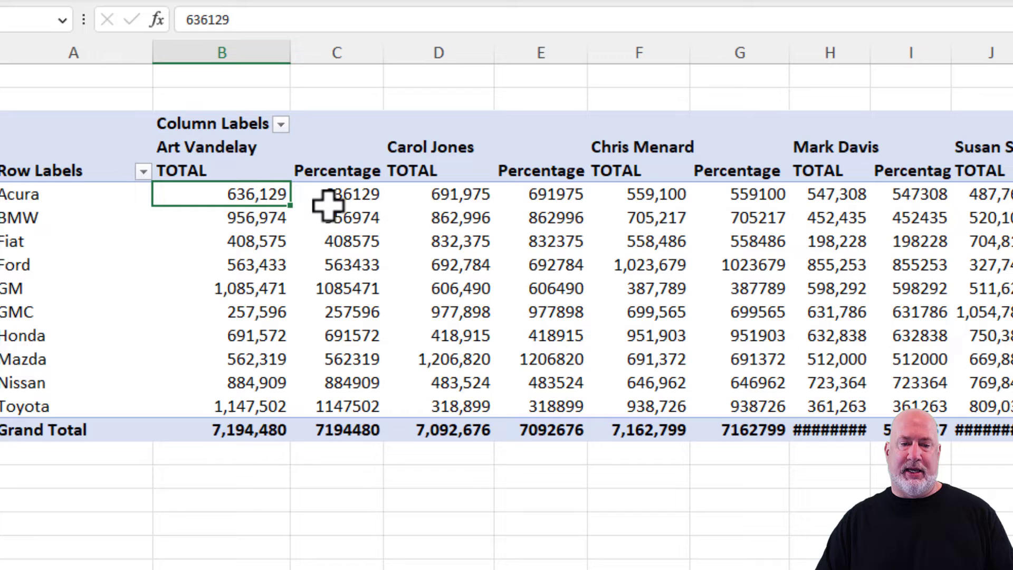
# Show the Percentage field values as % of Row Total
pyautogui.rightClick(331, 174)
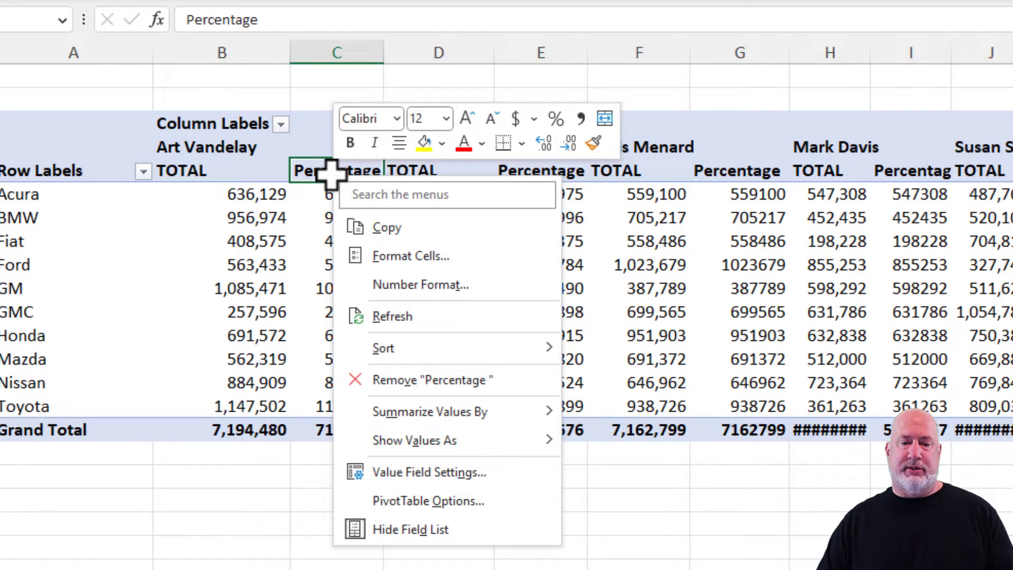
pyautogui.moveTo(430, 448)
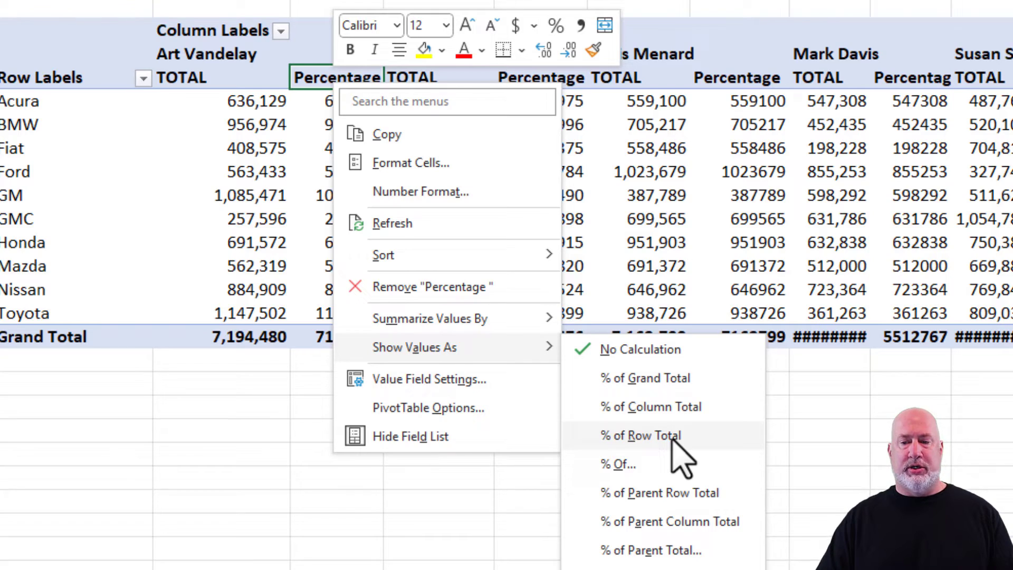
pyautogui.click(674, 436)
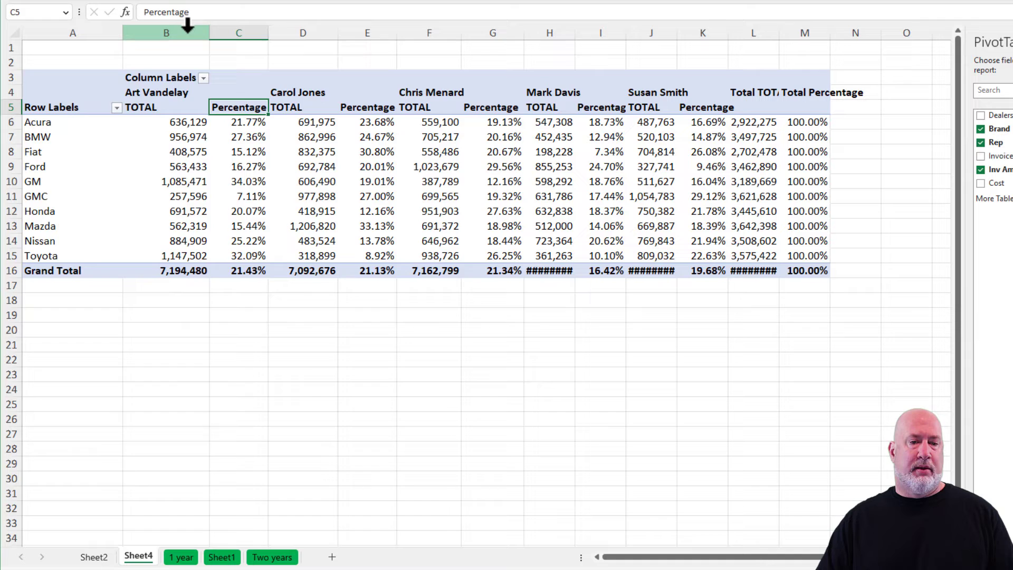
# Autofit columns B through M so totals like 33,568,697 display fully
pyautogui.moveTo(180, 33); pyautogui.dragTo(850, 32)
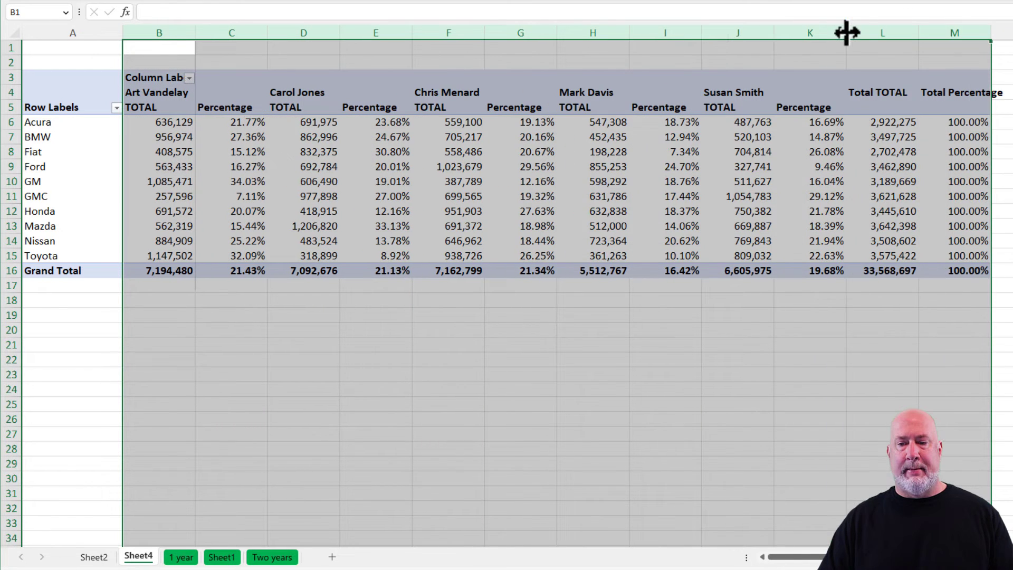
pyautogui.click(221, 124)
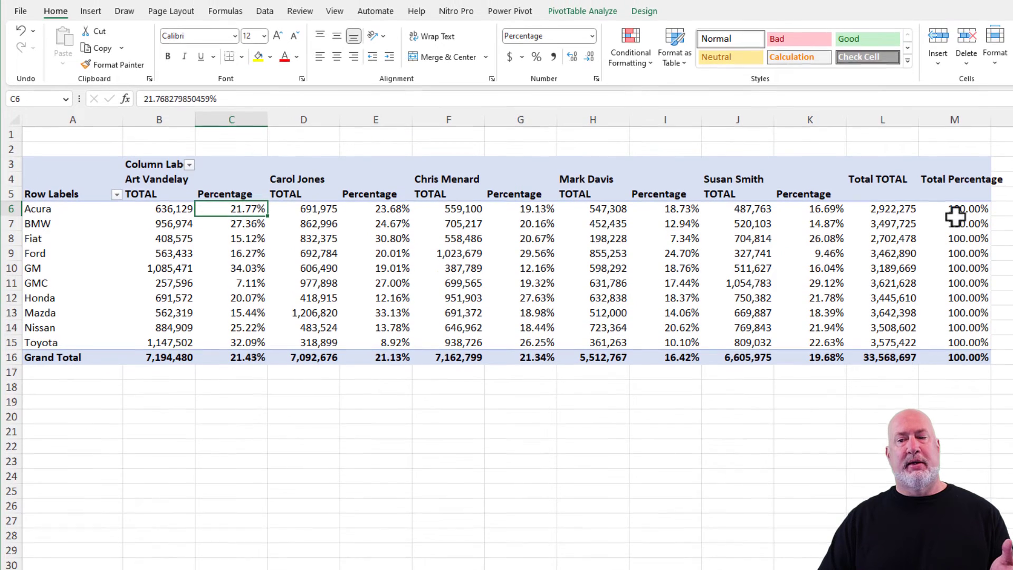
# Switch to PivotTable Analyze and toggle the Field List on and back off
pyautogui.click(955, 137)
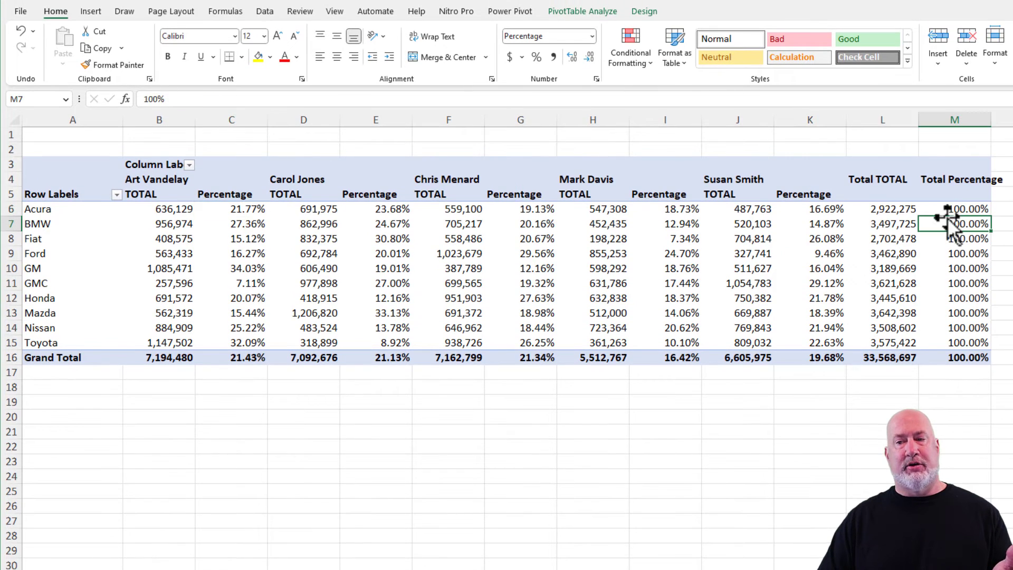
pyautogui.click(587, 15)
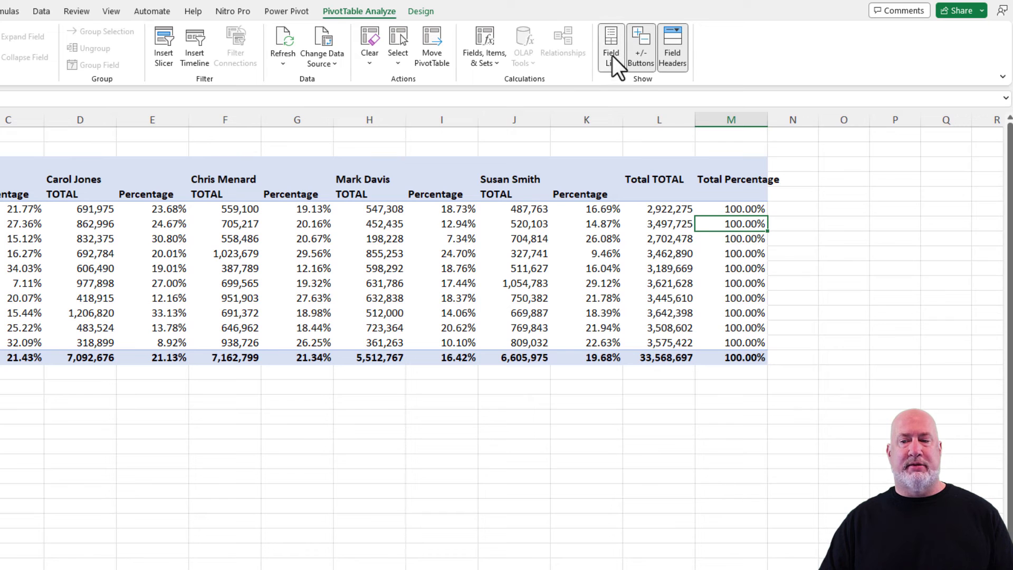
pyautogui.click(612, 56)
pyautogui.click(612, 56)
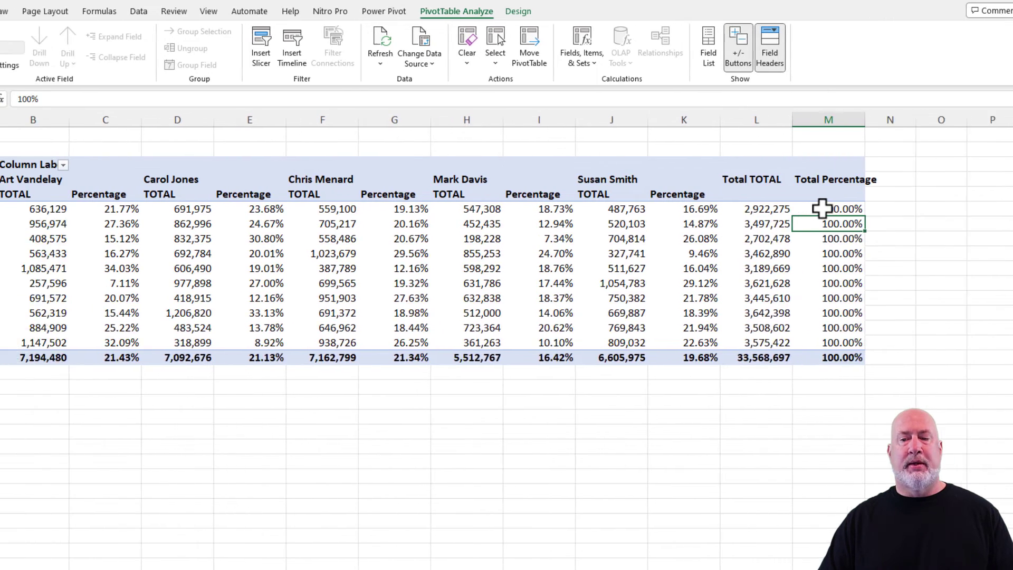
pyautogui.click(706, 210)
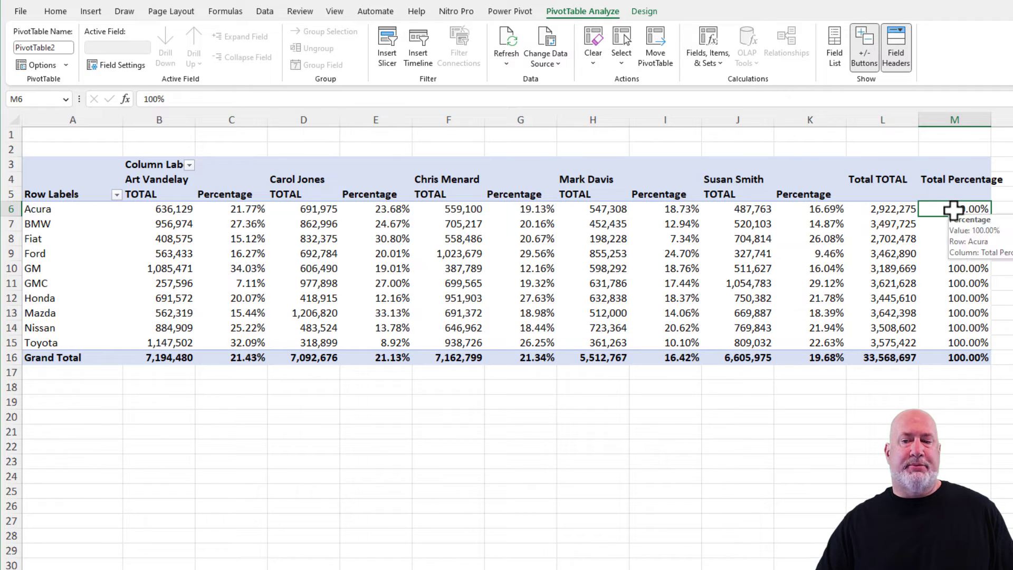
pyautogui.click(897, 210)
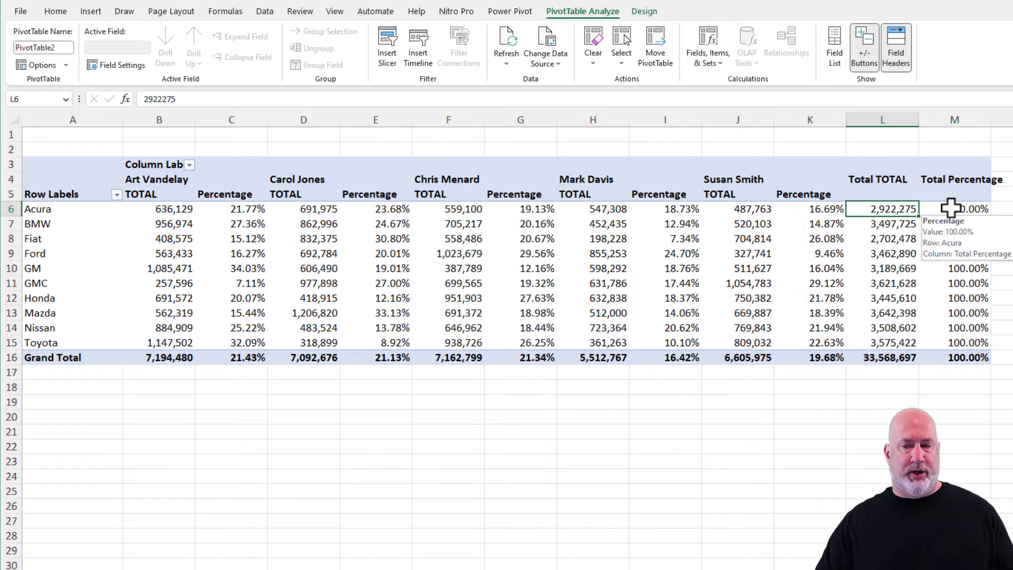
pyautogui.click(182, 212)
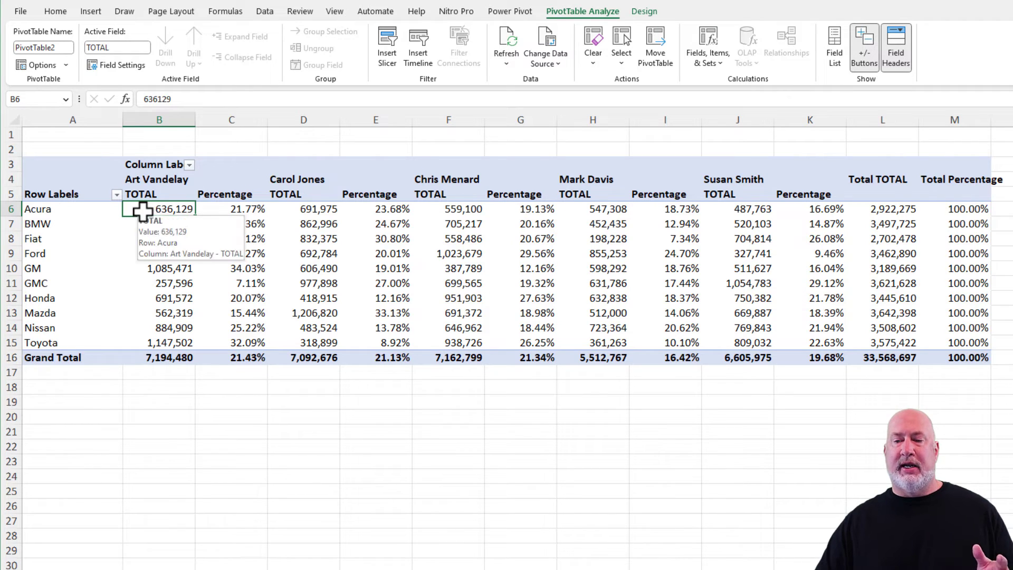
pyautogui.click(868, 210)
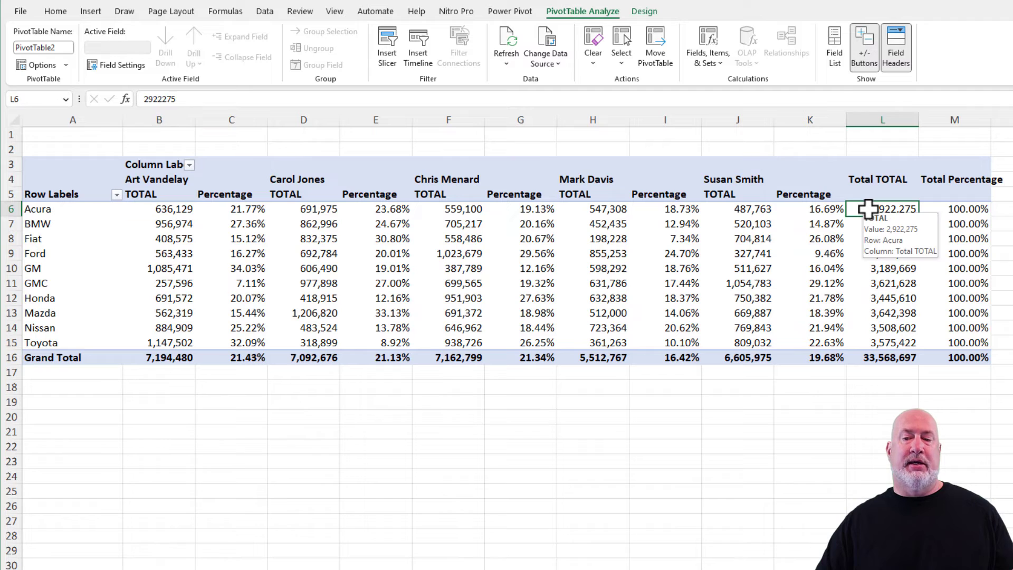